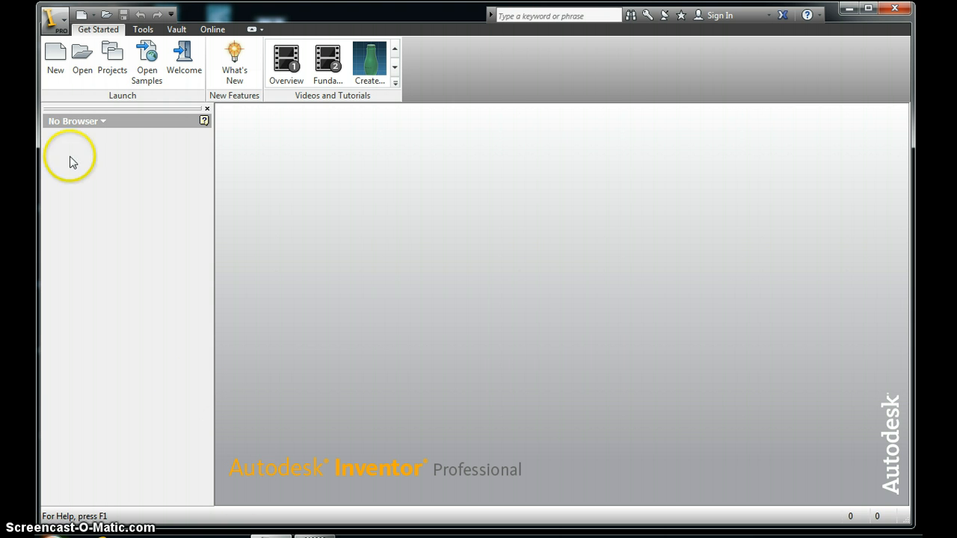
Create a new assembly file from the English Standard (in).iam template
click(55, 71)
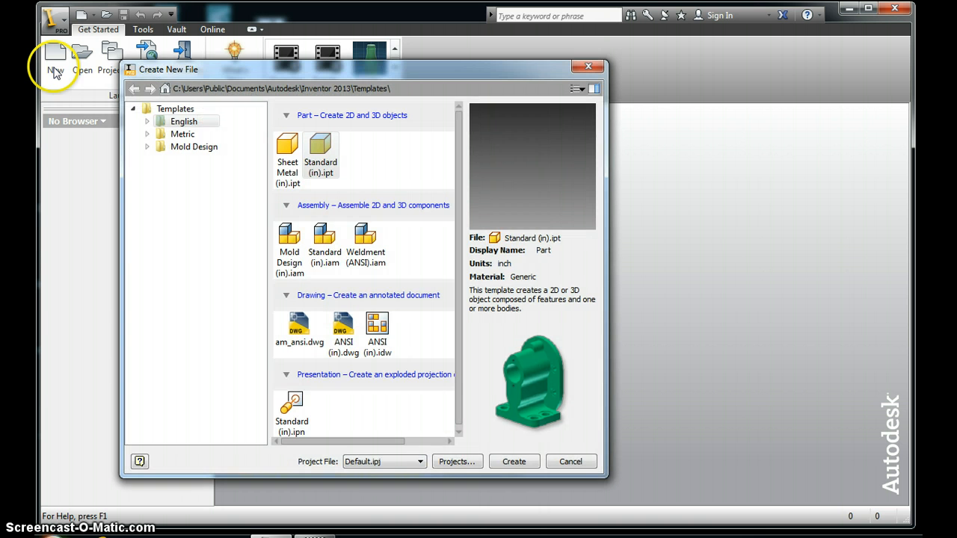
click(183, 126)
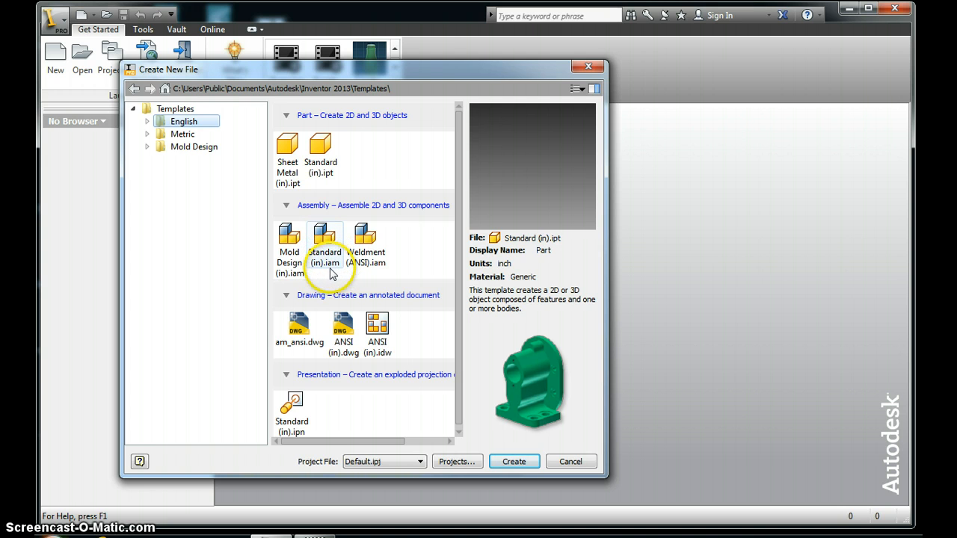
double_click(328, 236)
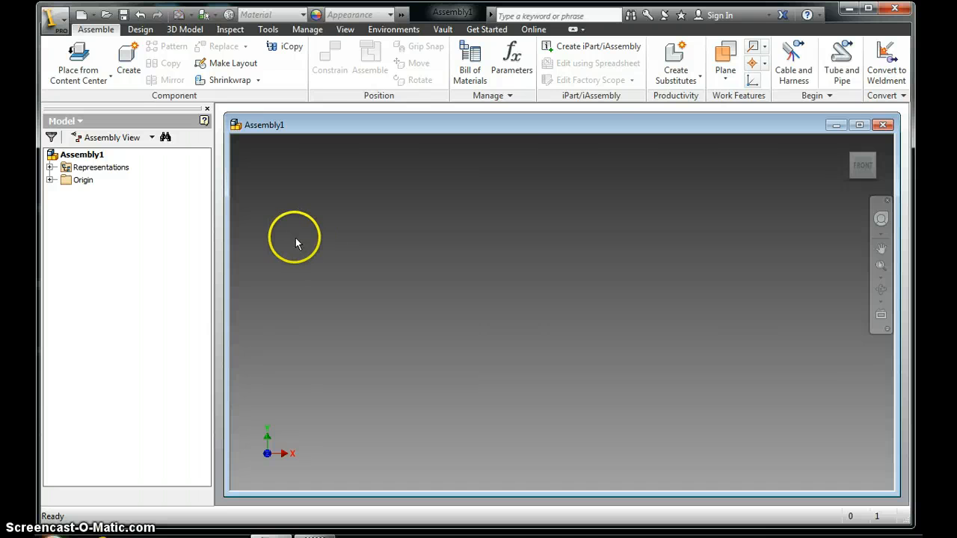
Place one PEGBOARD part from My Documents into the assembly as the first component
click(76, 85)
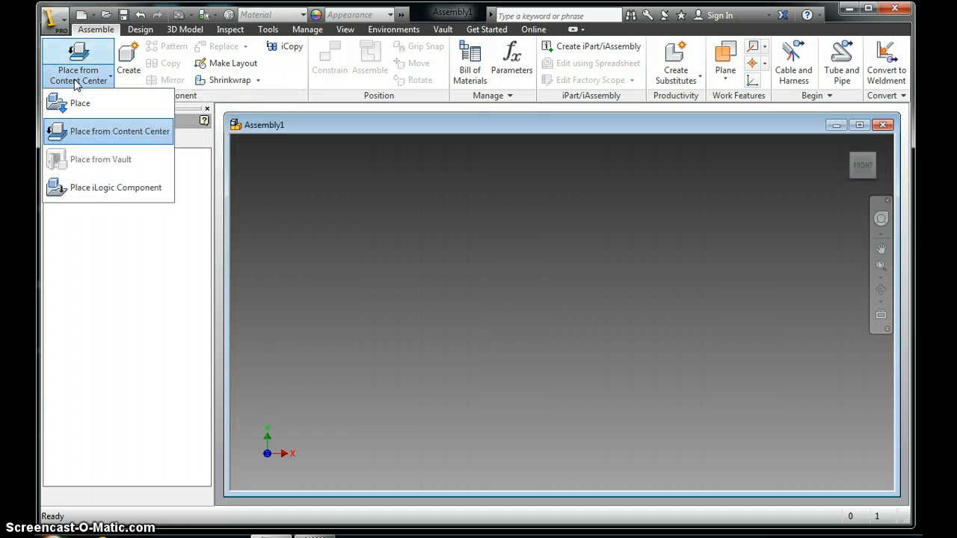
click(73, 108)
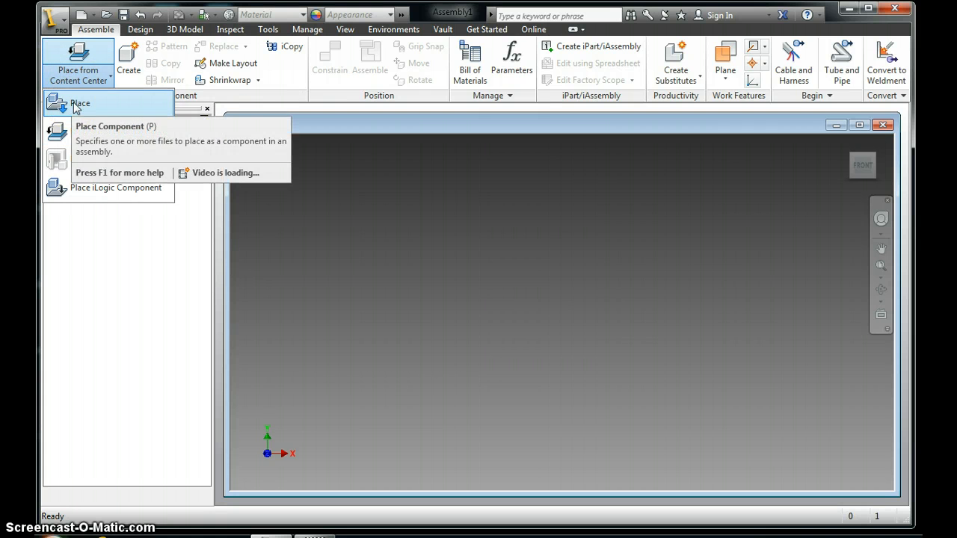
click(74, 108)
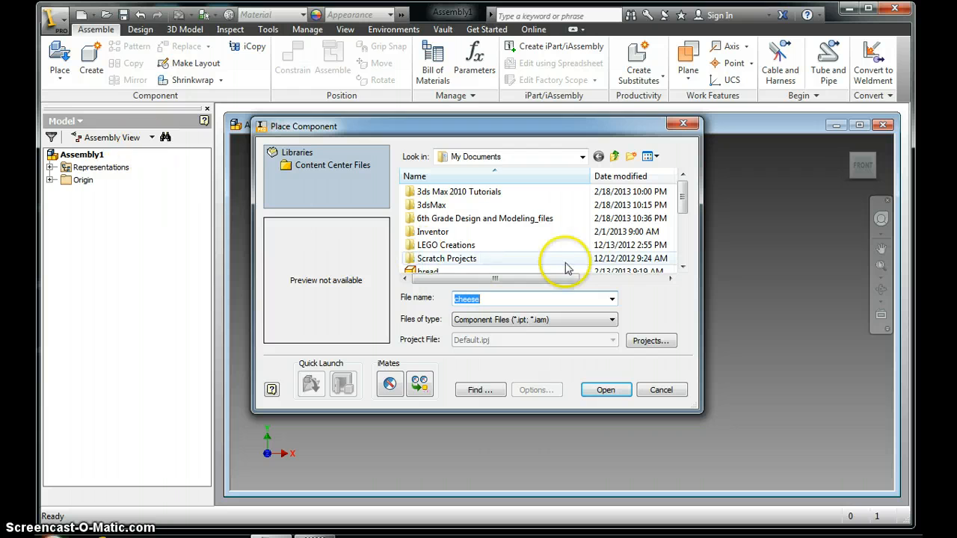
drag(680, 193, 679, 252)
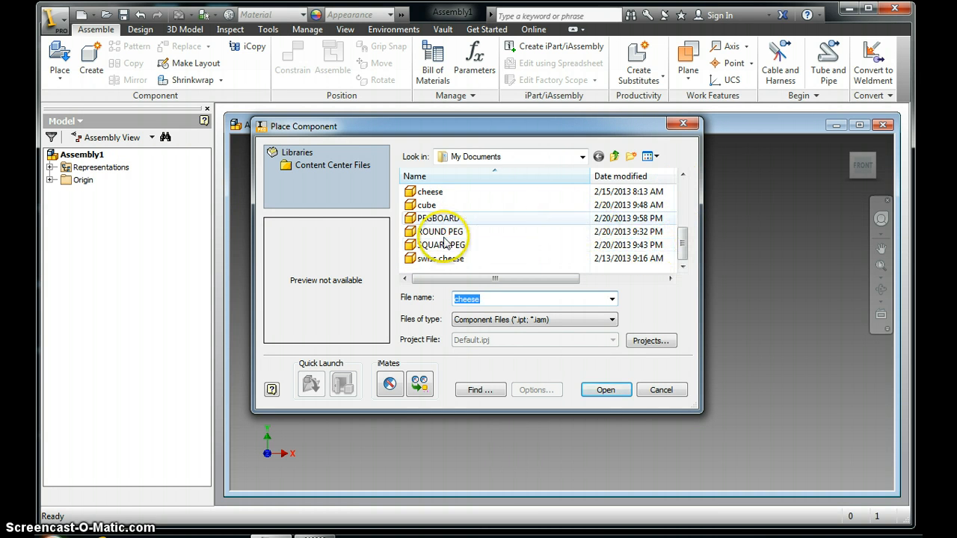
click(582, 157)
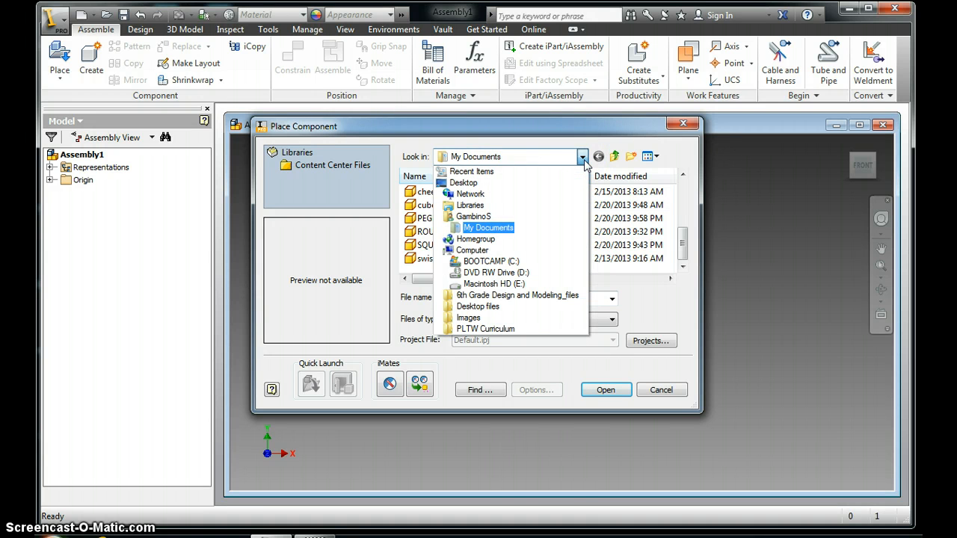
click(507, 228)
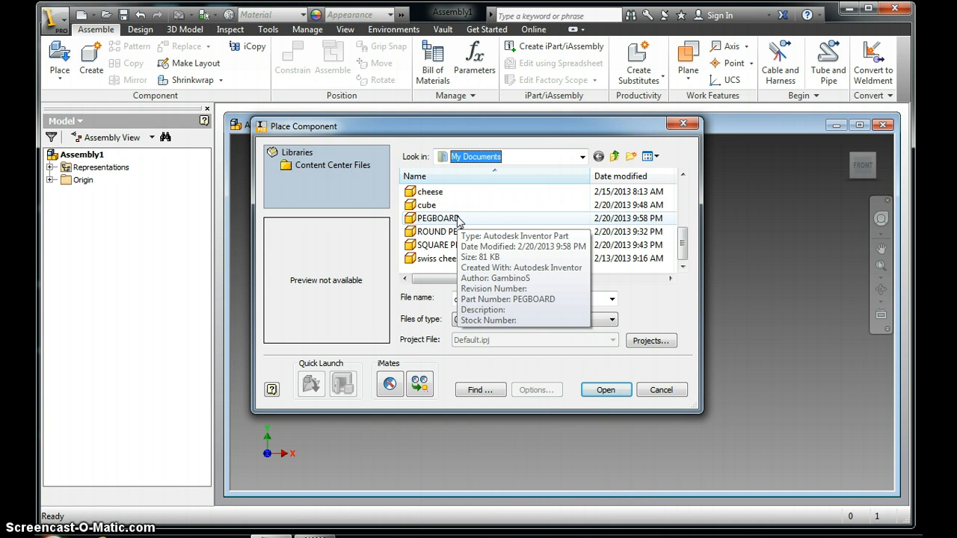
click(446, 222)
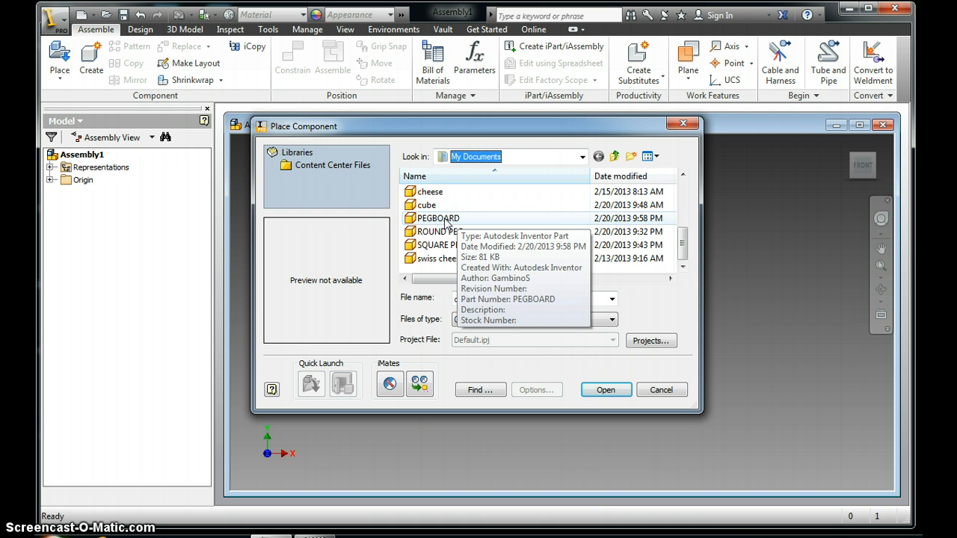
click(425, 223)
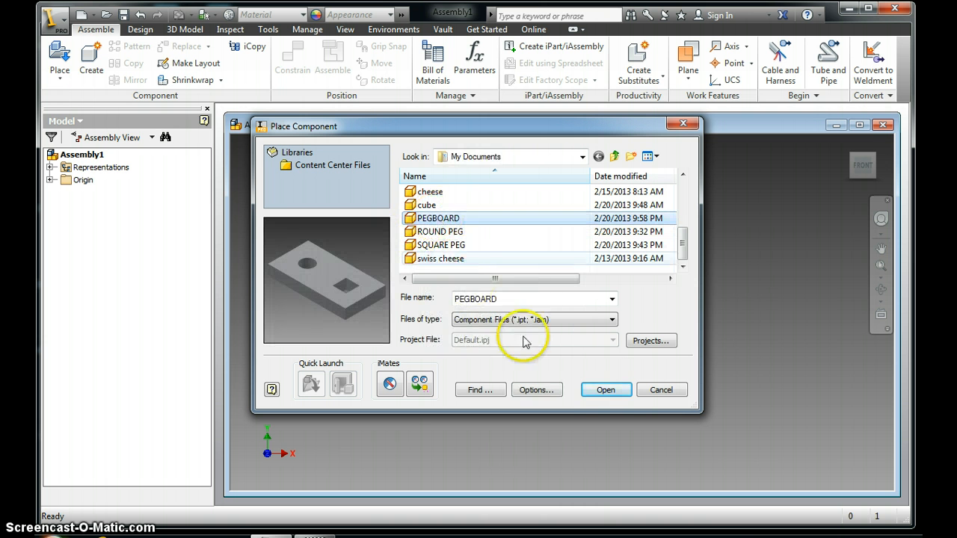
click(607, 394)
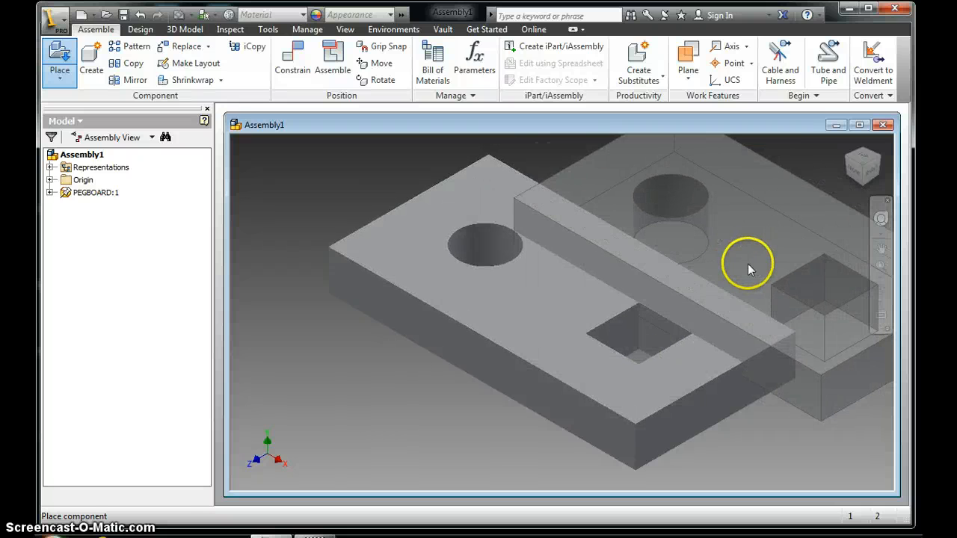
key(Escape)
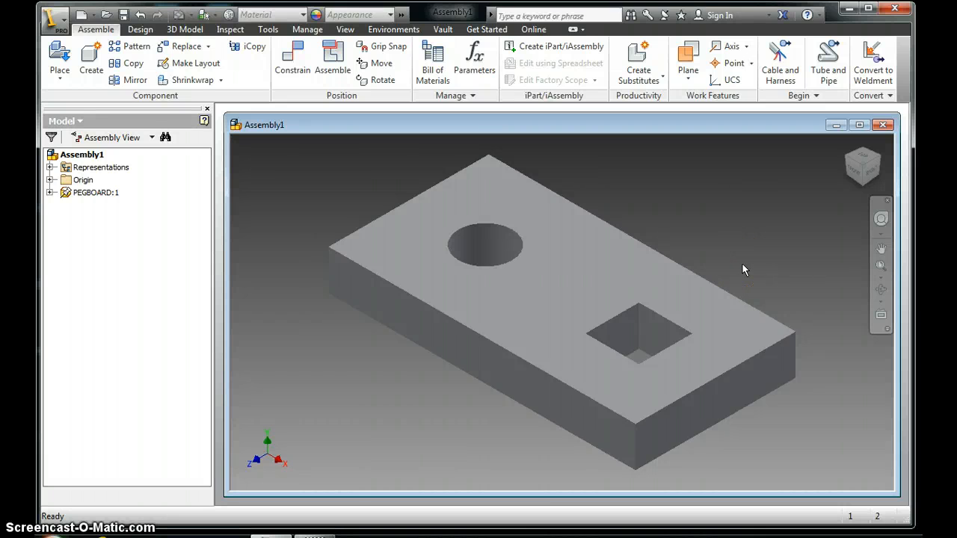
Place one ROUND PEG part from My Documents in the empty space beside the pegboard
scroll(743, 270, down, 3)
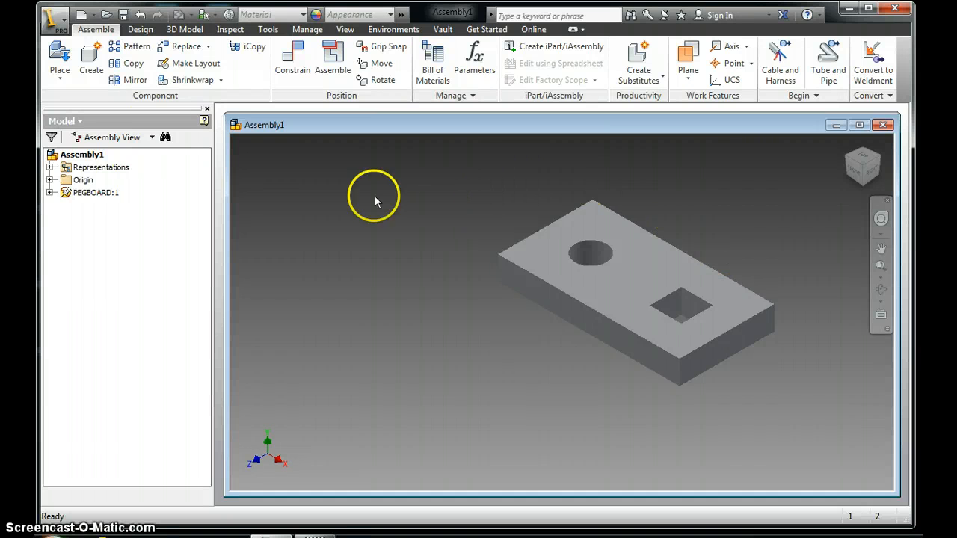
click(59, 75)
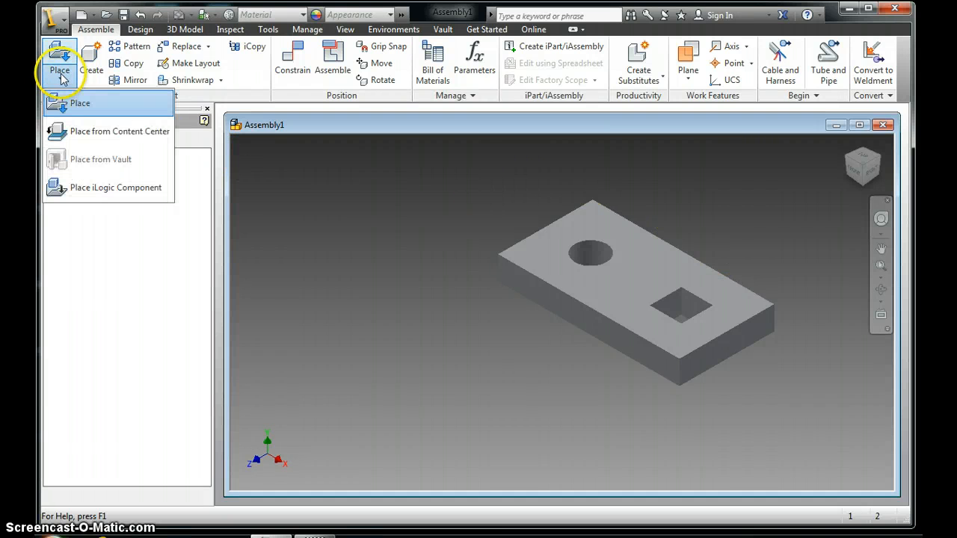
click(78, 109)
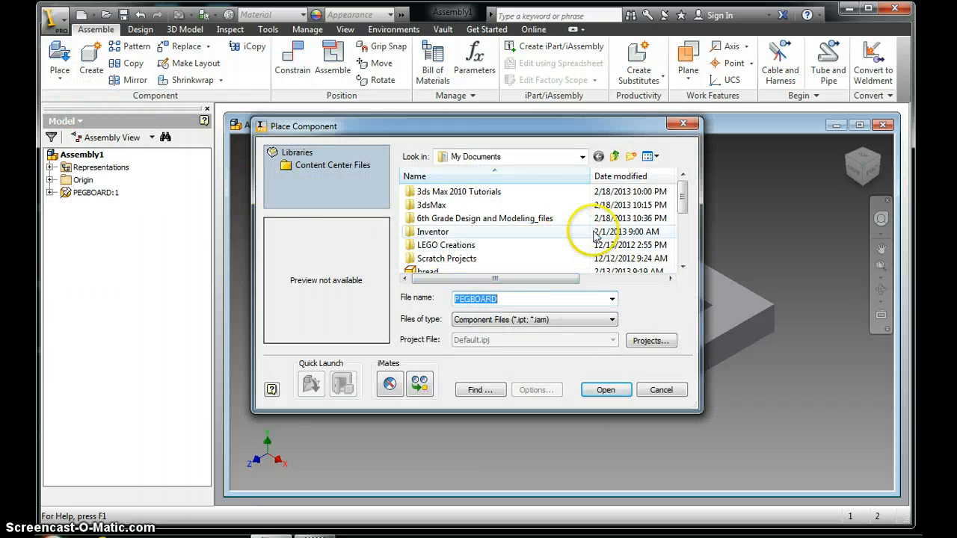
drag(682, 192, 684, 237)
click(447, 246)
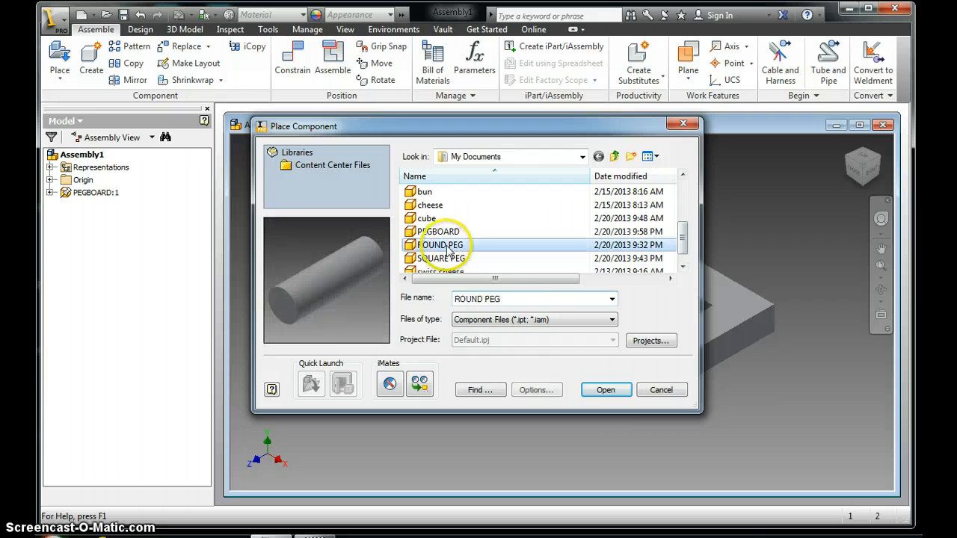
click(605, 389)
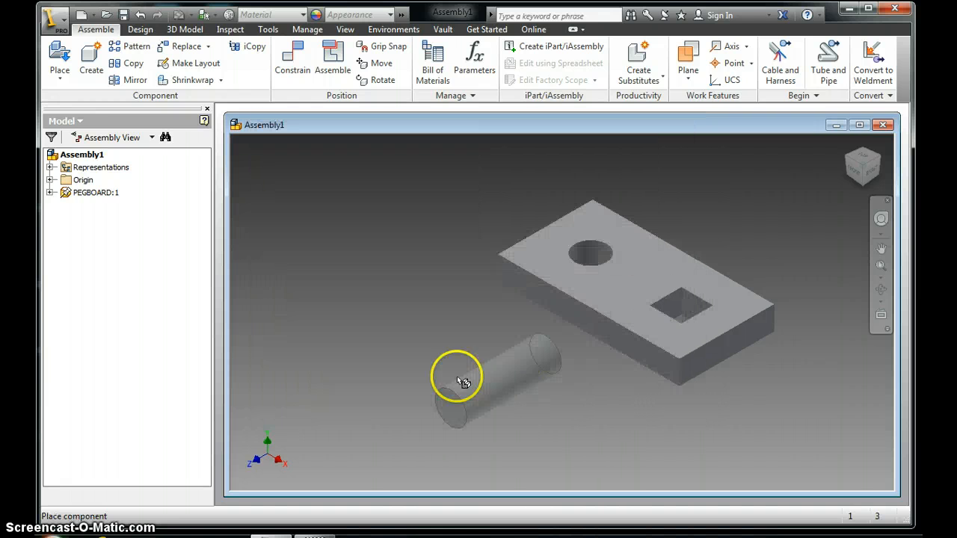
click(351, 297)
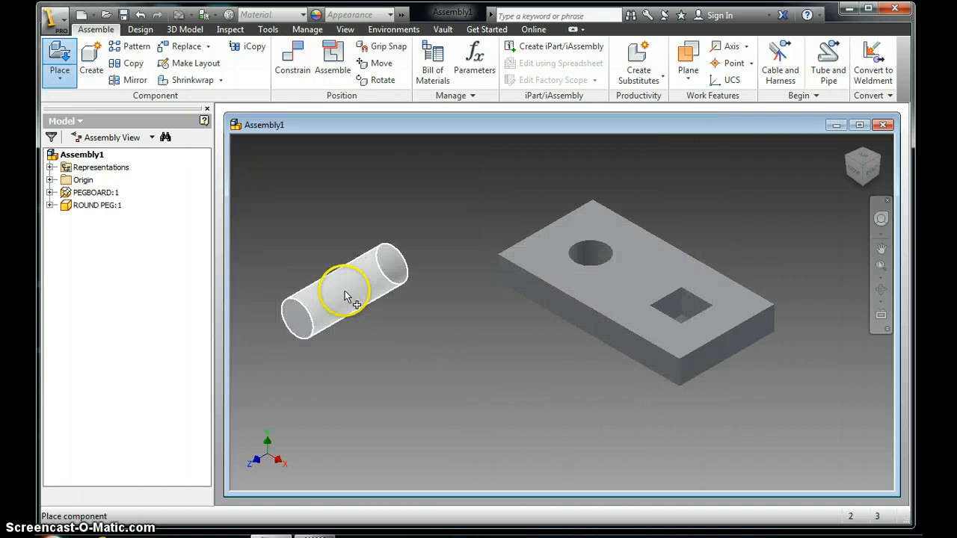
key(Escape)
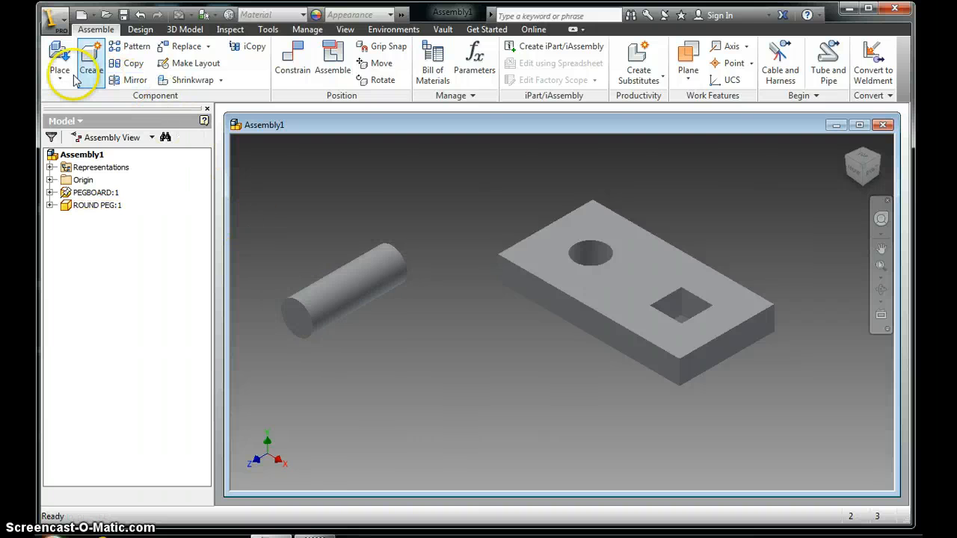
Place one SQUARE PEG part from My Documents in the empty space below the round peg
click(54, 78)
click(80, 103)
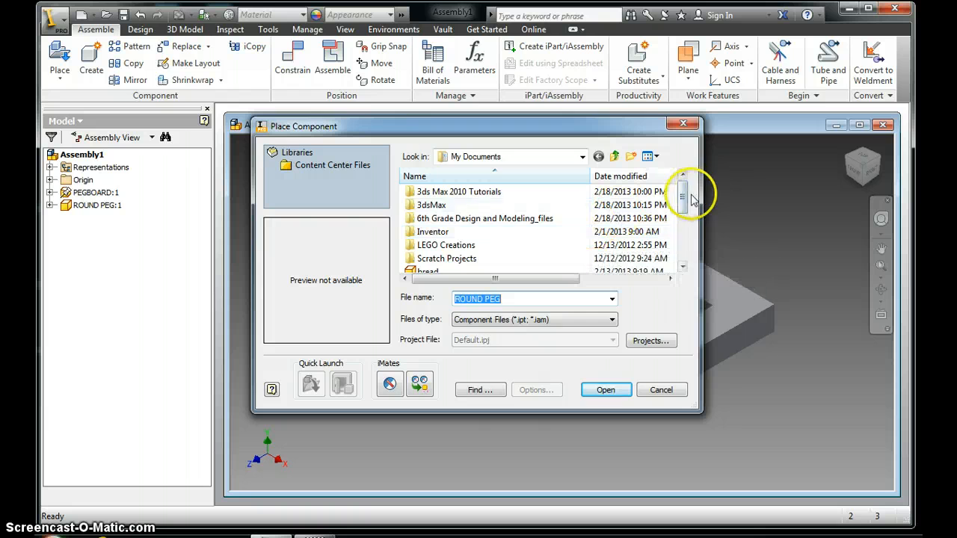
drag(683, 200, 685, 239)
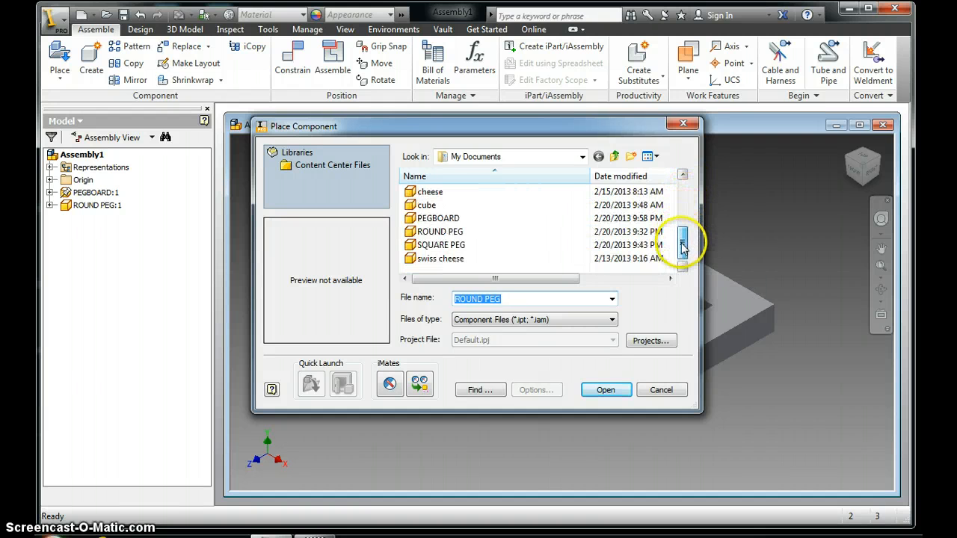
click(450, 246)
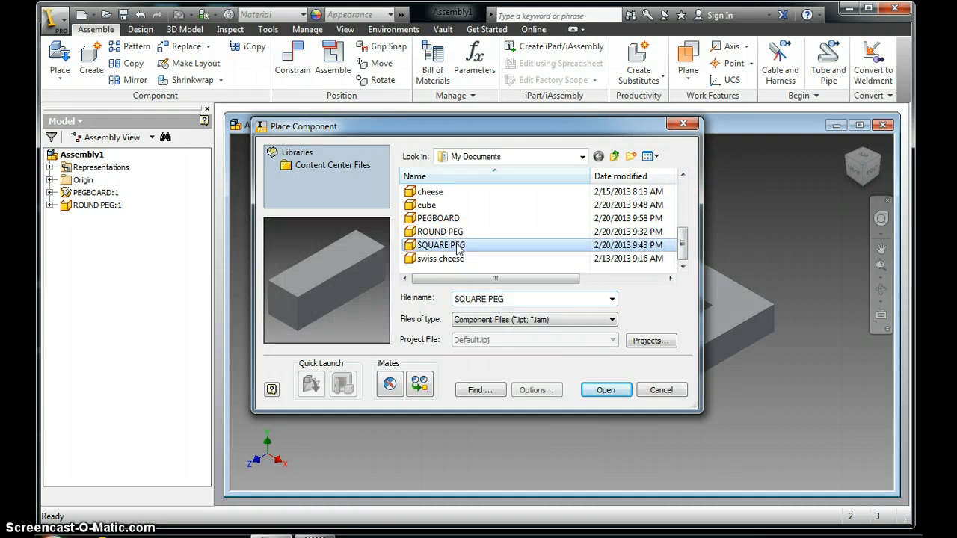
click(605, 389)
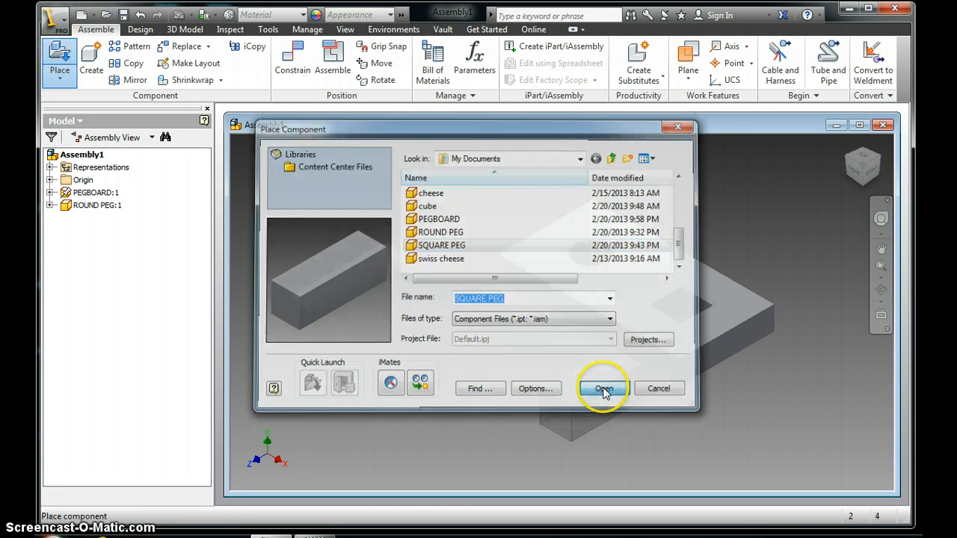
click(416, 377)
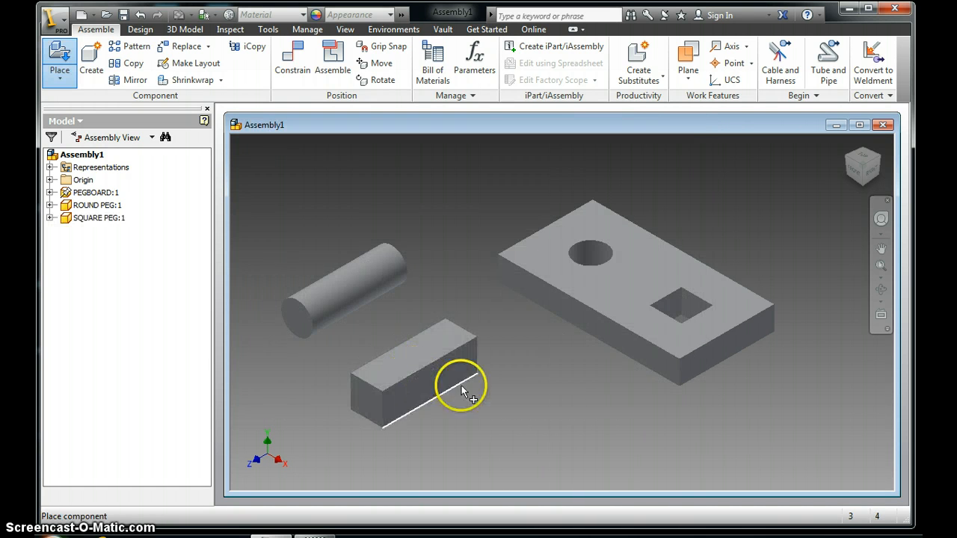
key(Escape)
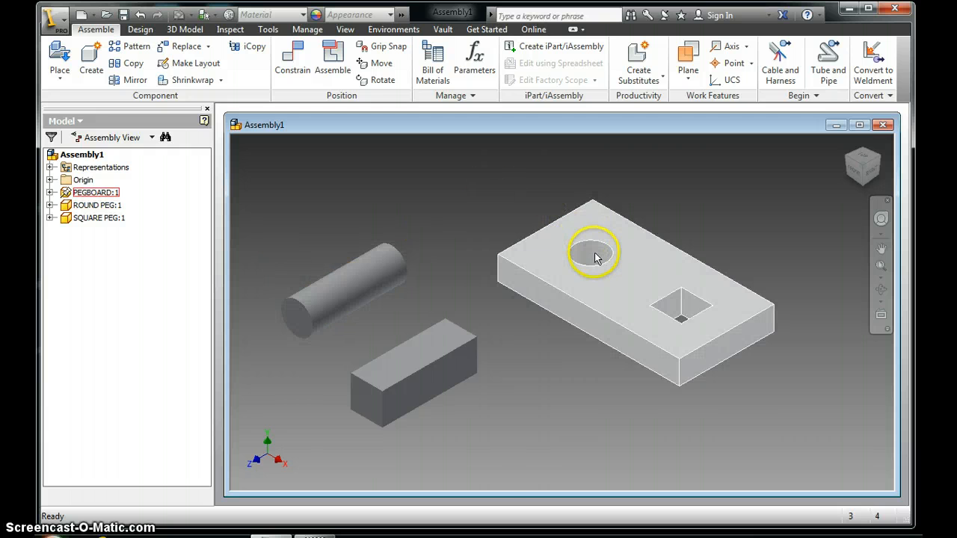
click(287, 68)
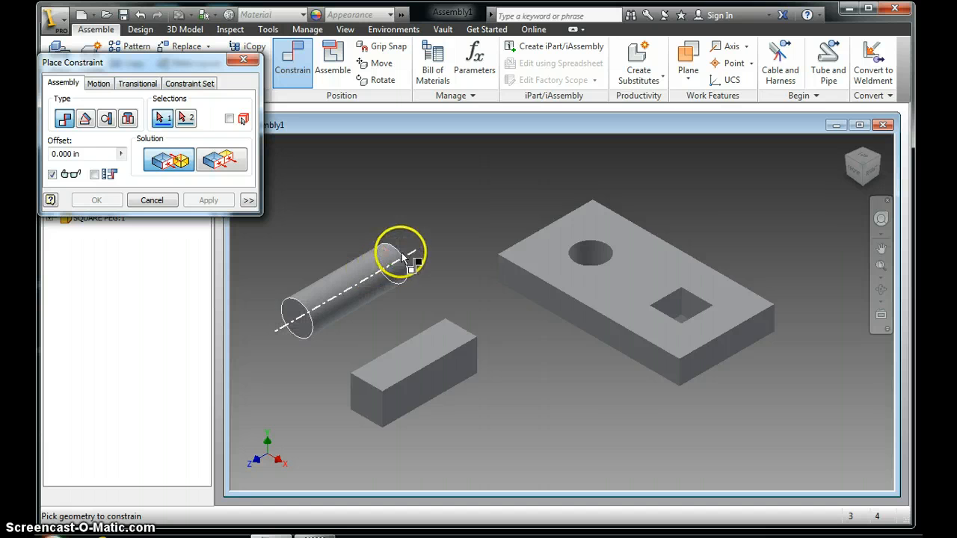
click(350, 291)
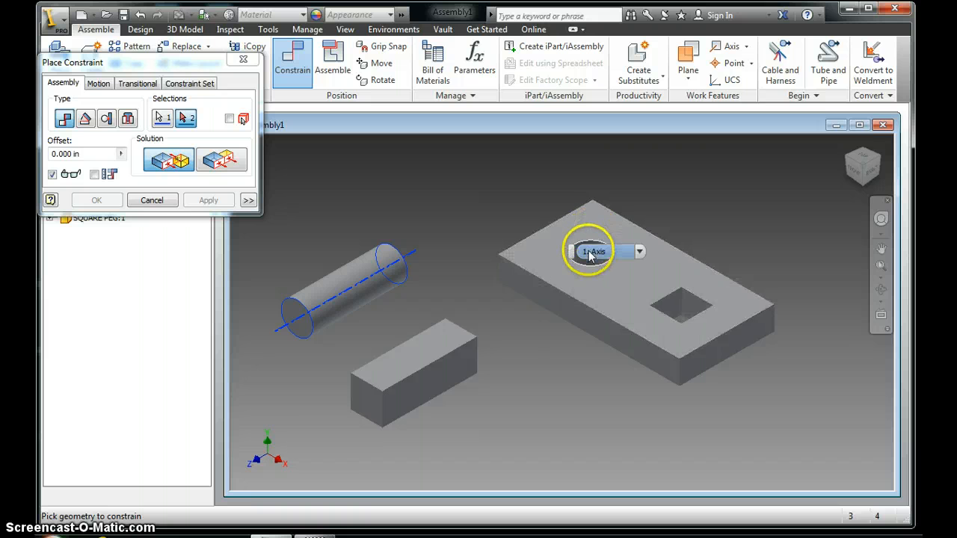
key(Escape)
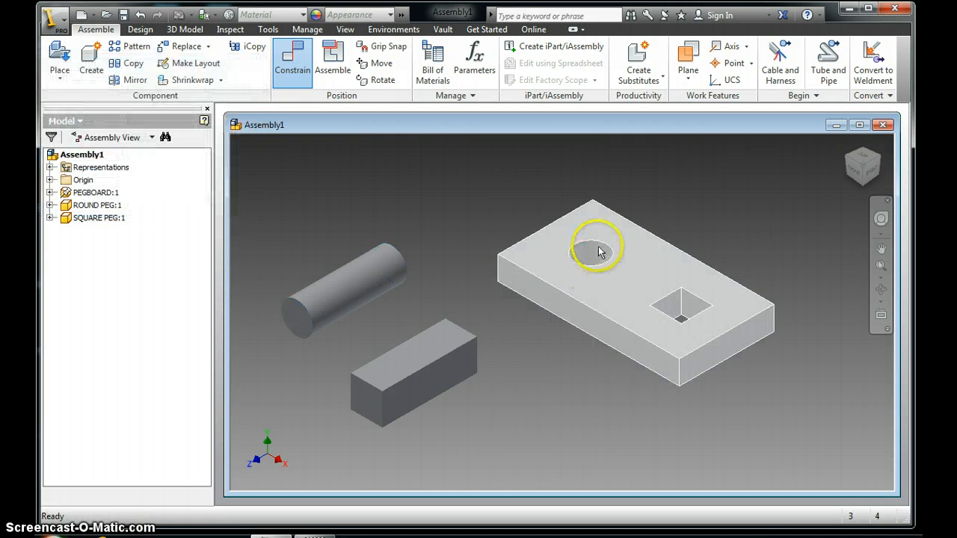
Apply a Mate constraint with 0.000 in offset between the round peg's axis and the axis of the pegboard's round hole
click(290, 66)
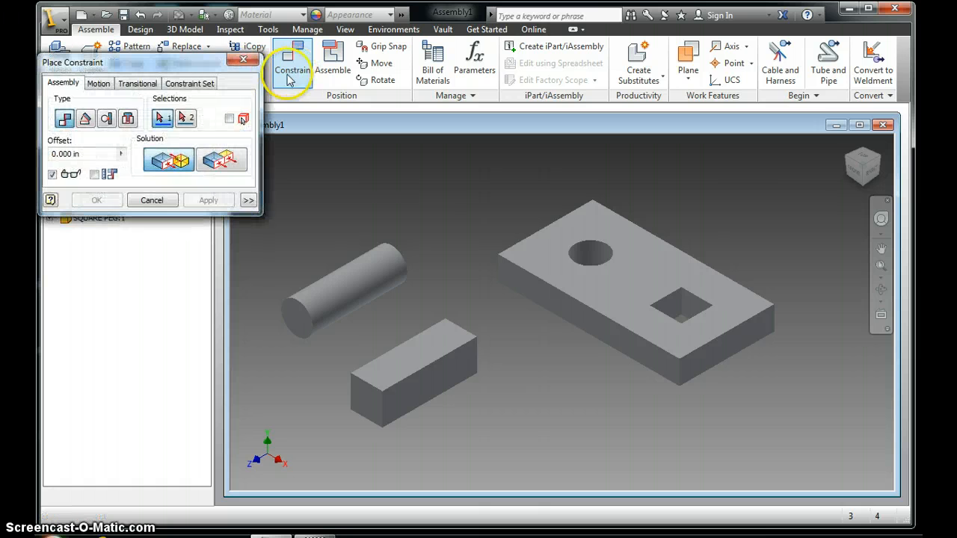
click(338, 281)
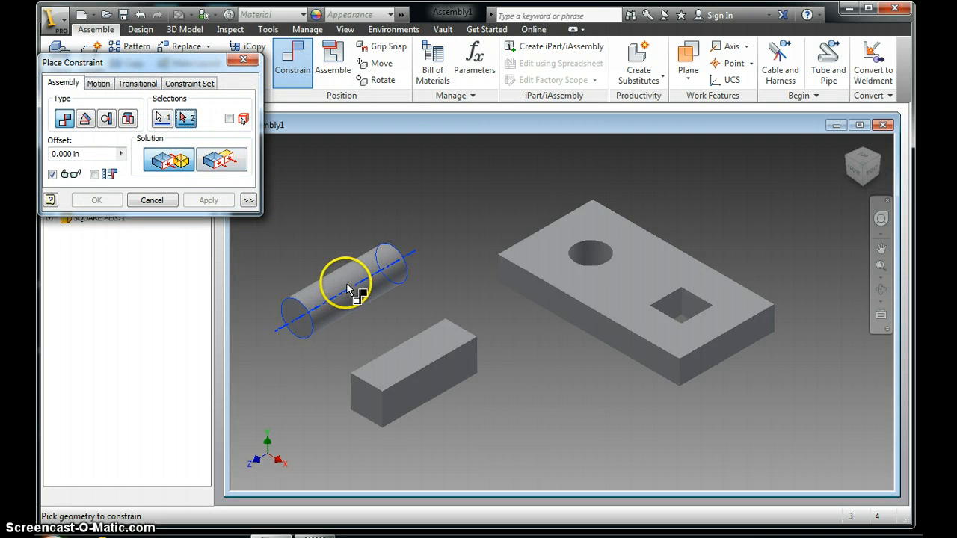
click(596, 256)
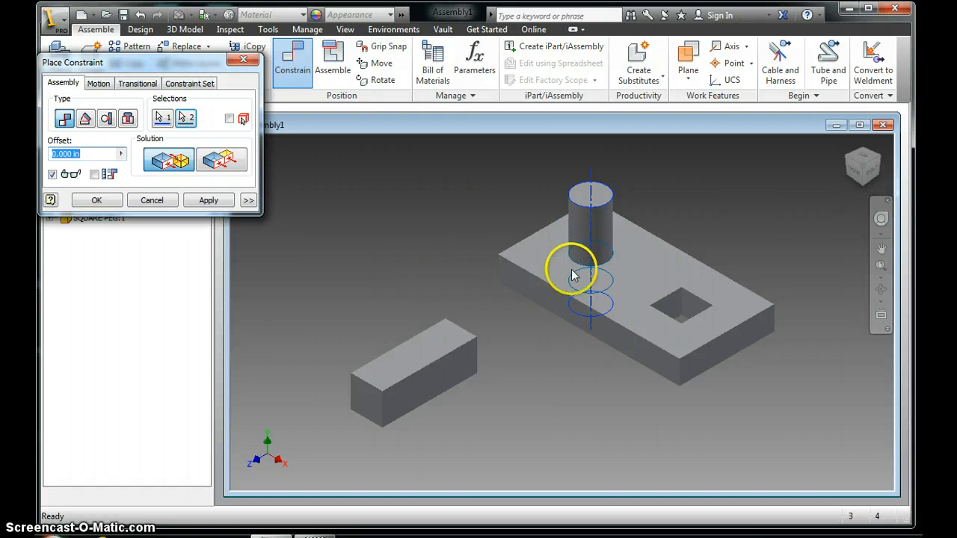
click(207, 200)
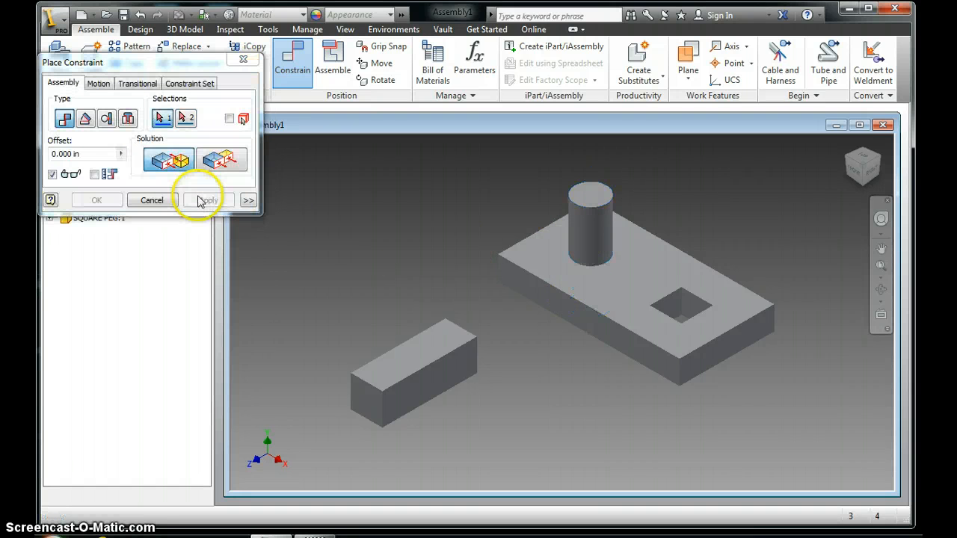
mouse_move(593, 234)
mouse_down()
mouse_move(598, 301)
mouse_move(610, 144)
mouse_move(594, 340)
mouse_move(594, 175)
mouse_move(573, 459)
mouse_move(544, 210)
mouse_move(519, 209)
mouse_move(601, 220)
mouse_up()
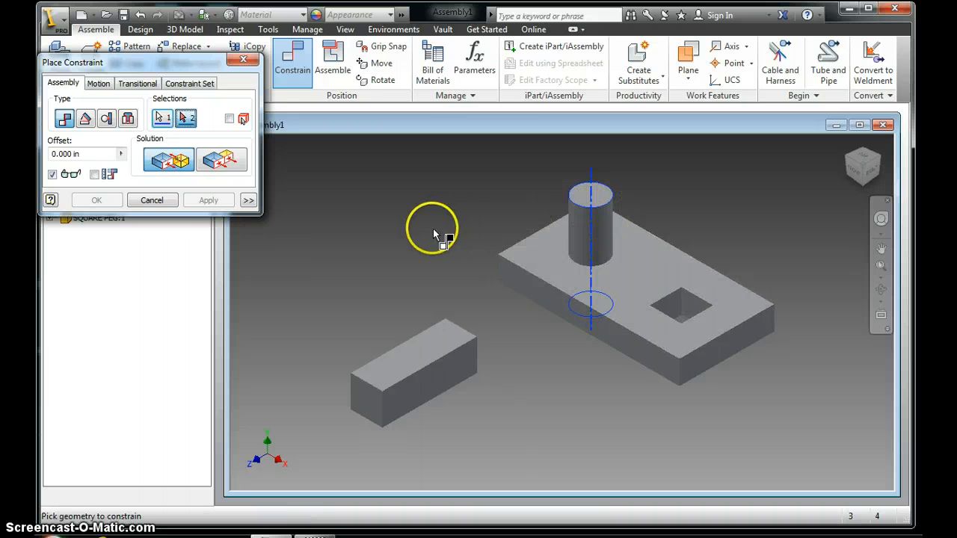
click(244, 60)
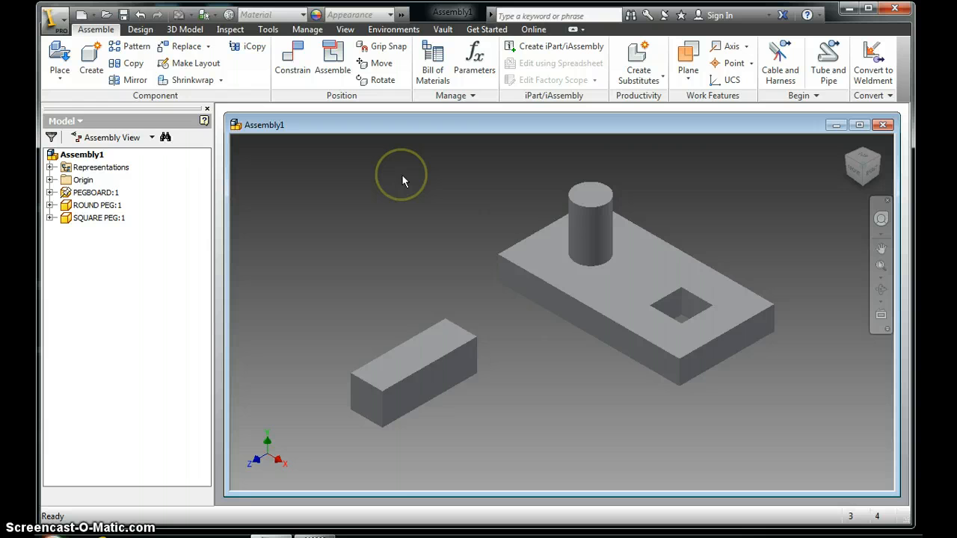
click(423, 336)
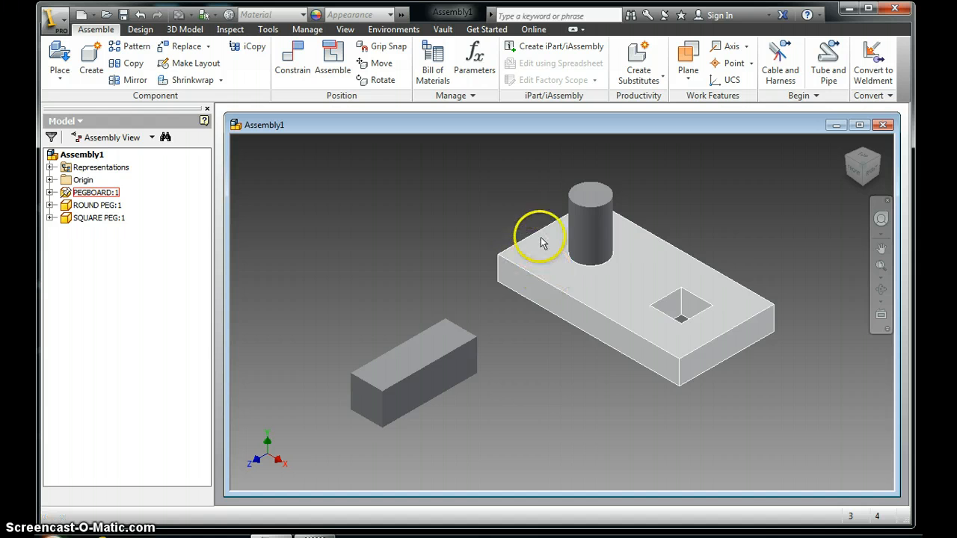
click(297, 71)
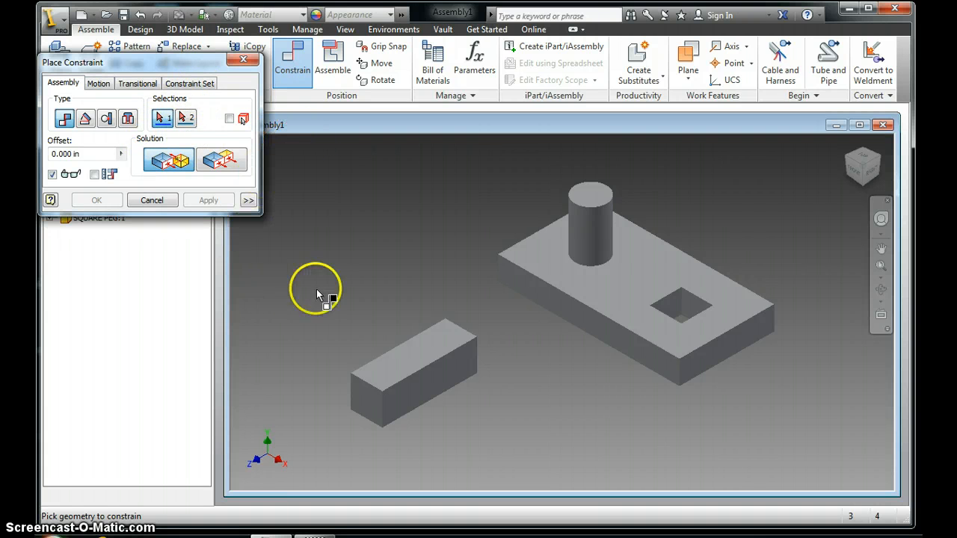
click(418, 352)
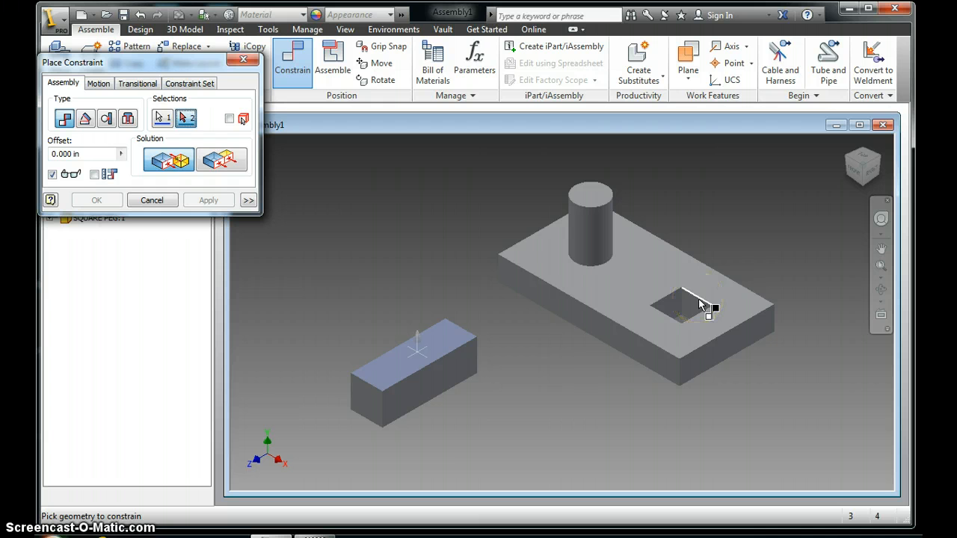
mouse_move(702, 303)
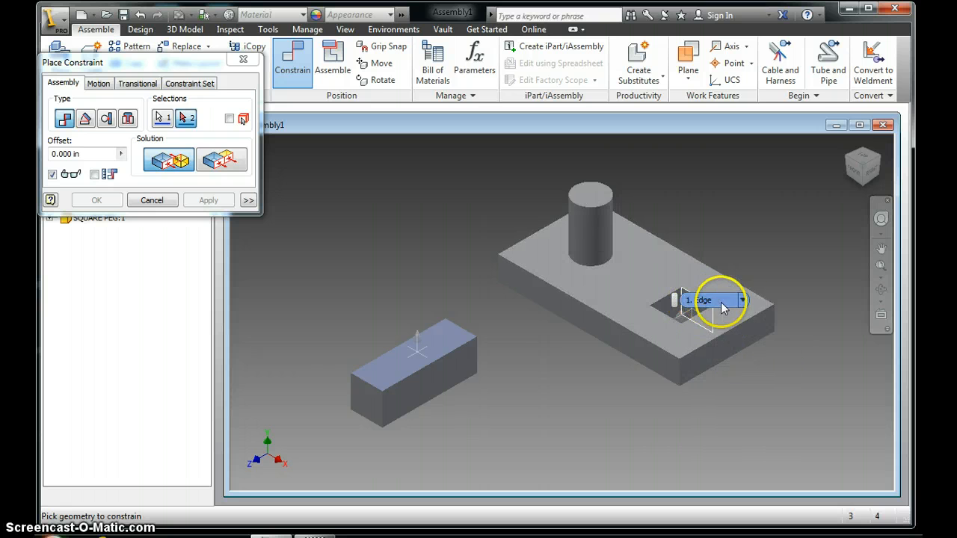
click(745, 299)
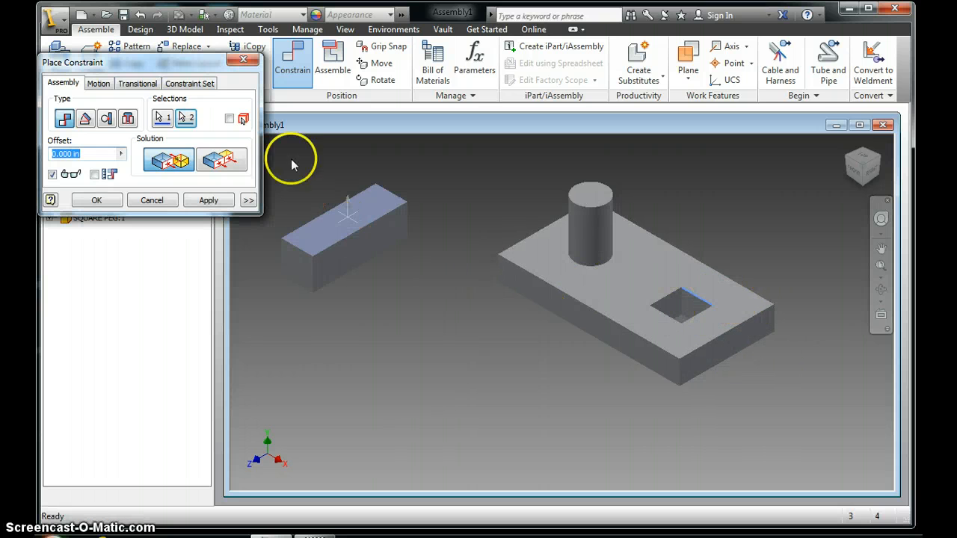
click(155, 200)
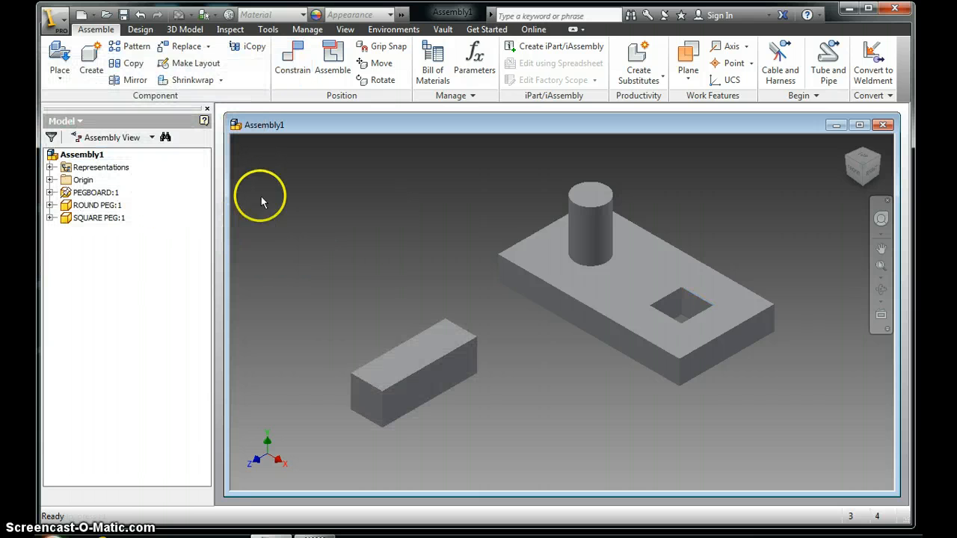
Apply a Mate constraint with 0.000 in offset between the square peg's upward-facing long side and an inner wall of the pegboard's square hole
click(295, 66)
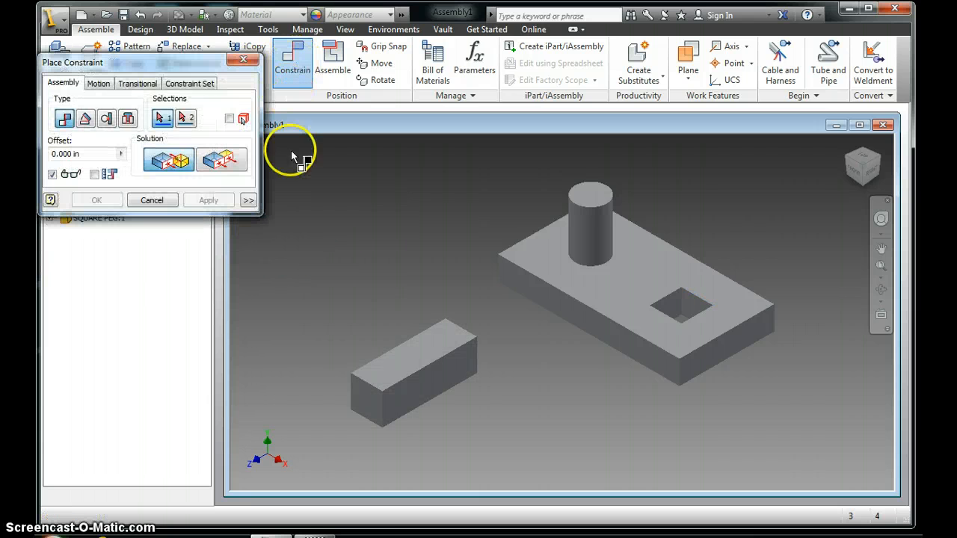
click(419, 351)
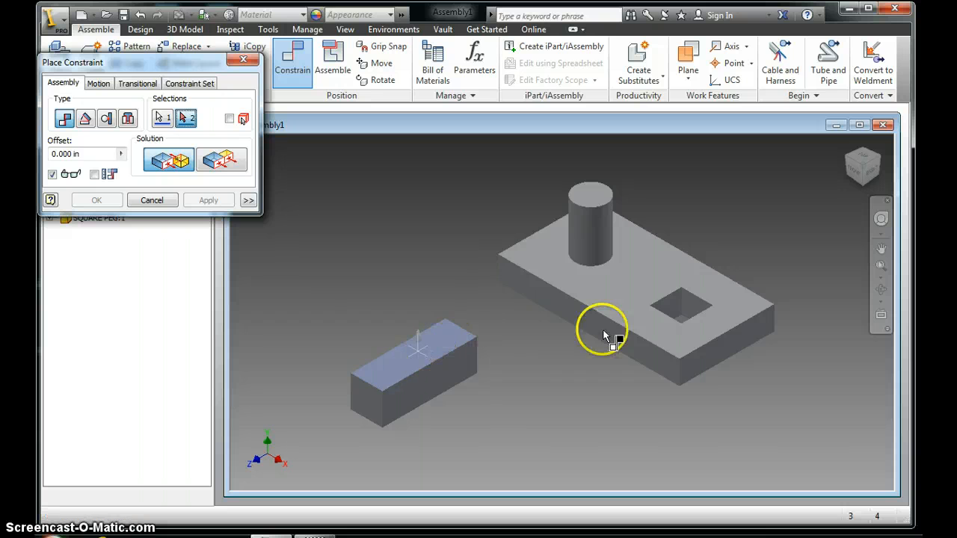
click(693, 307)
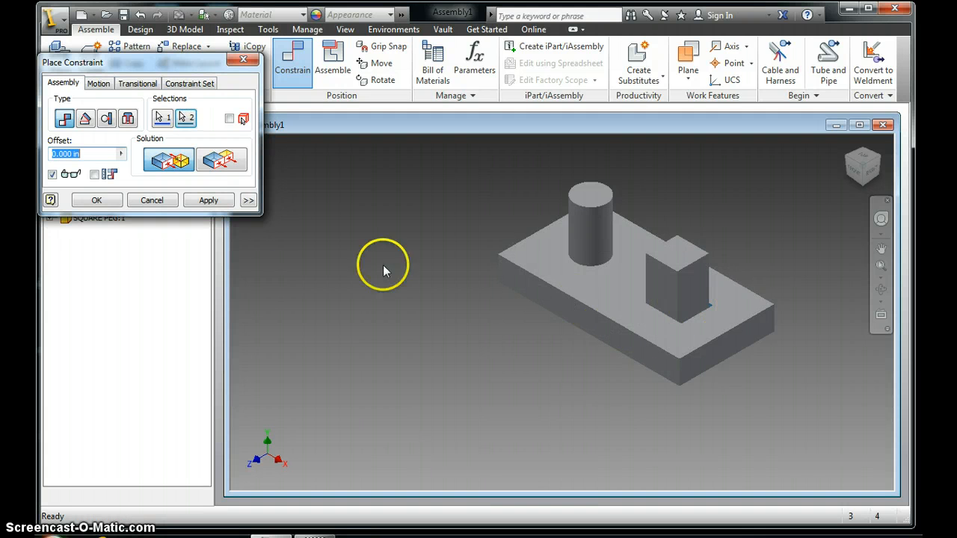
click(208, 200)
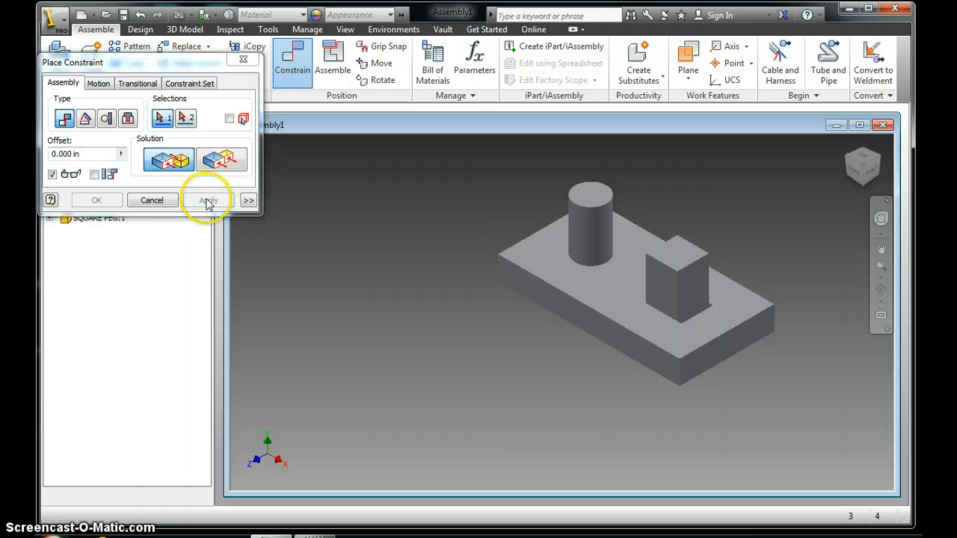
click(243, 60)
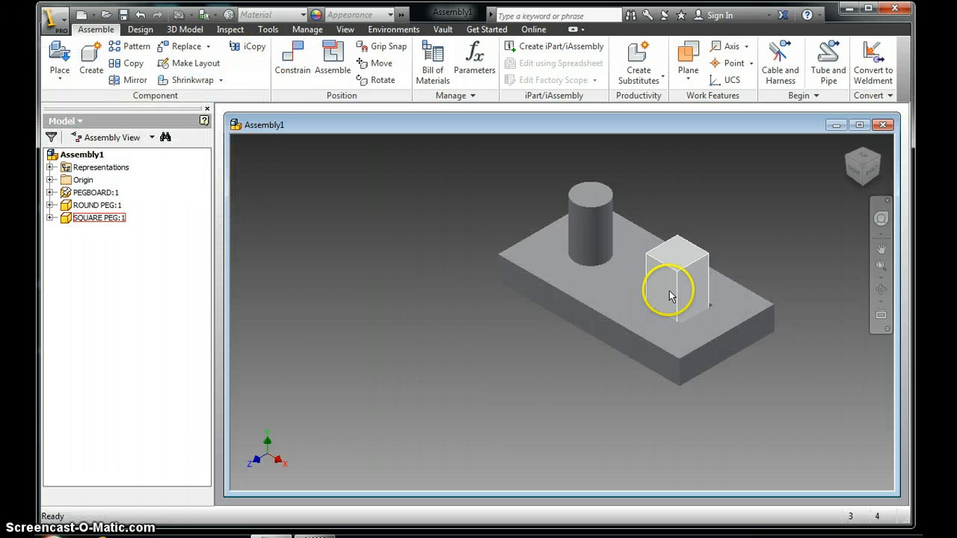
Shift the square peg off the hole, then mate its adjacent long side to the square hole's adjacent inner wall with 0.000 in offset
drag(690, 283, 673, 257)
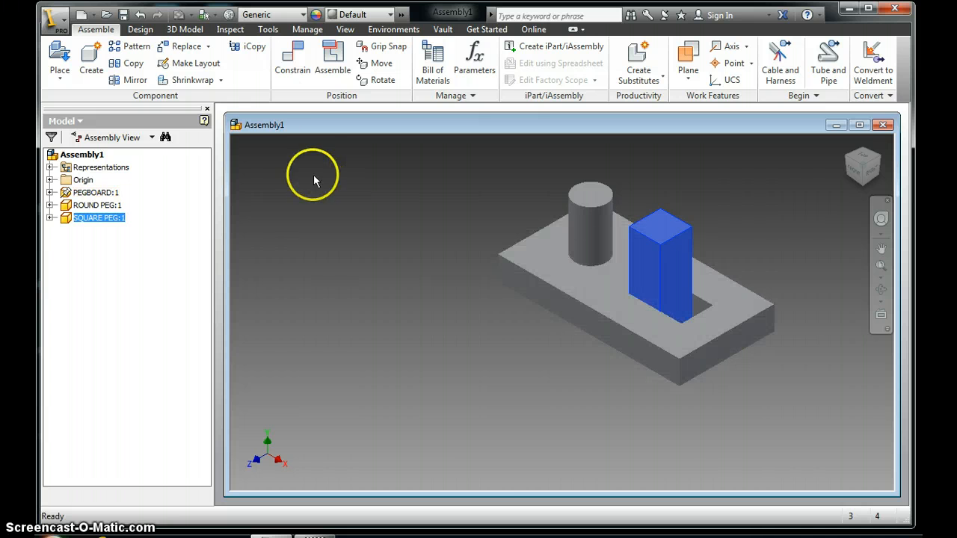
click(291, 74)
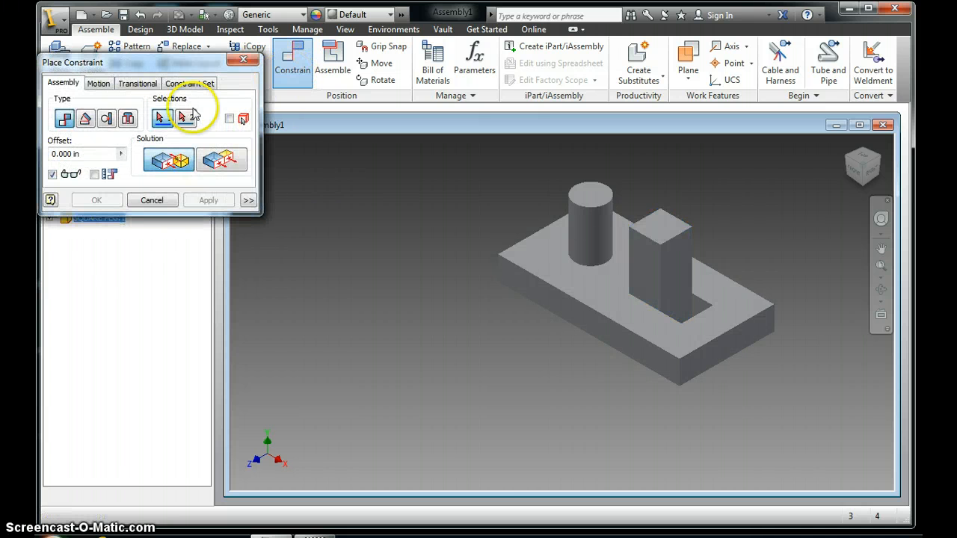
click(680, 268)
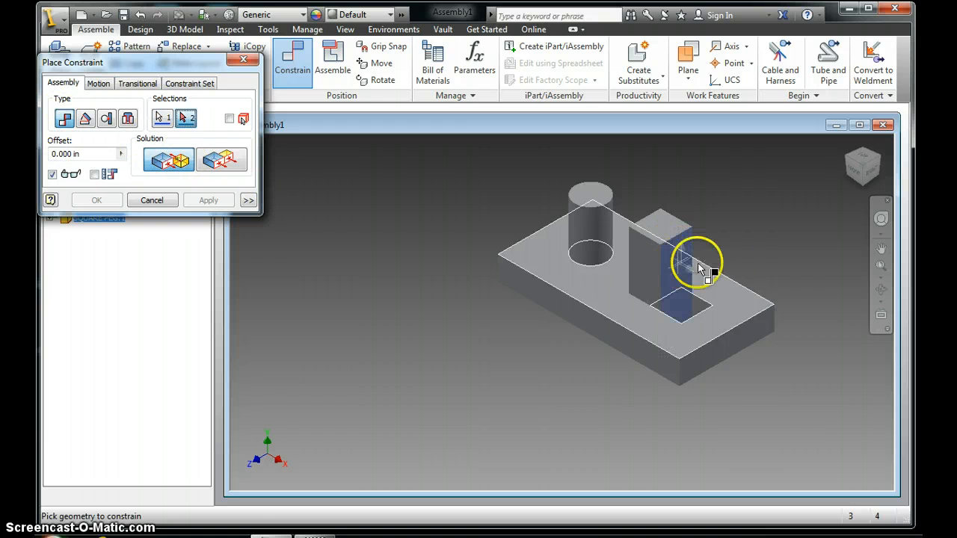
click(882, 291)
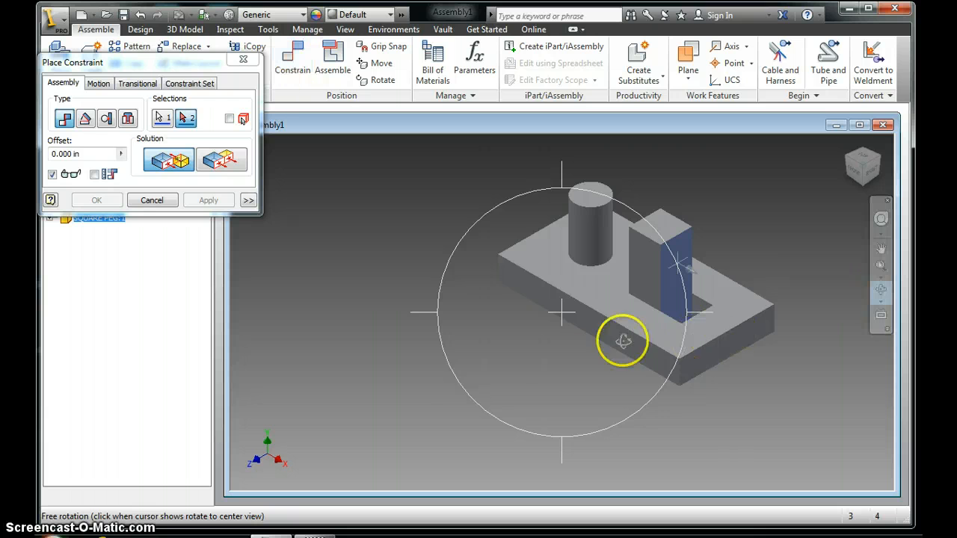
drag(495, 361, 576, 421)
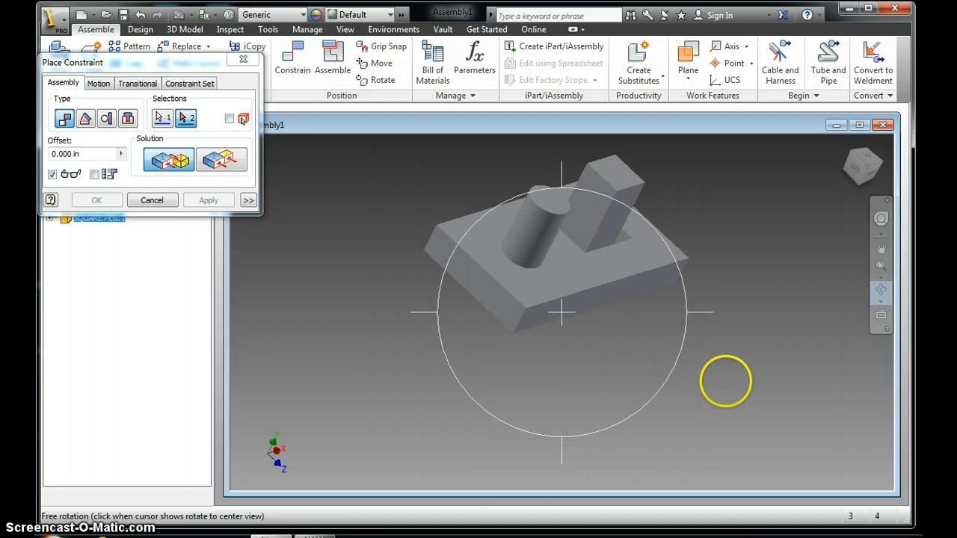
key(Escape)
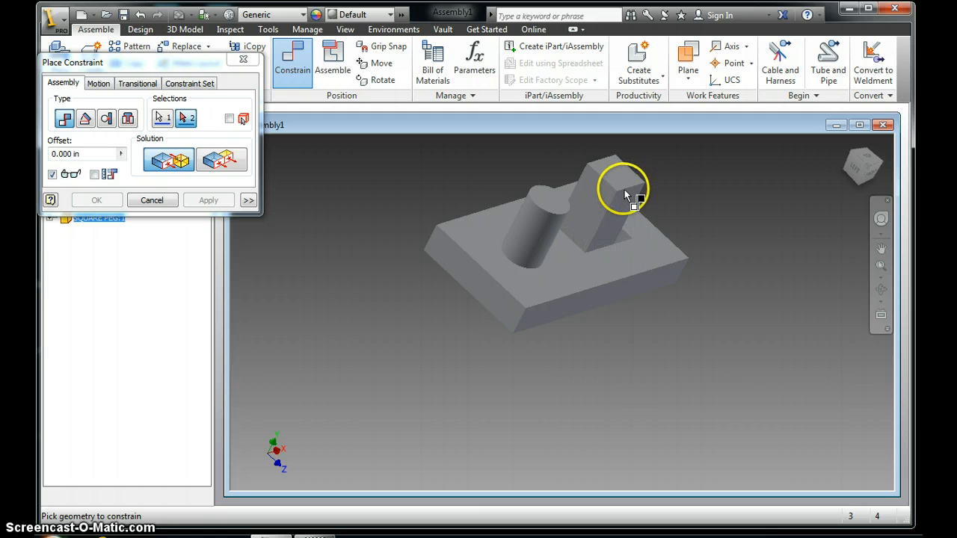
click(617, 236)
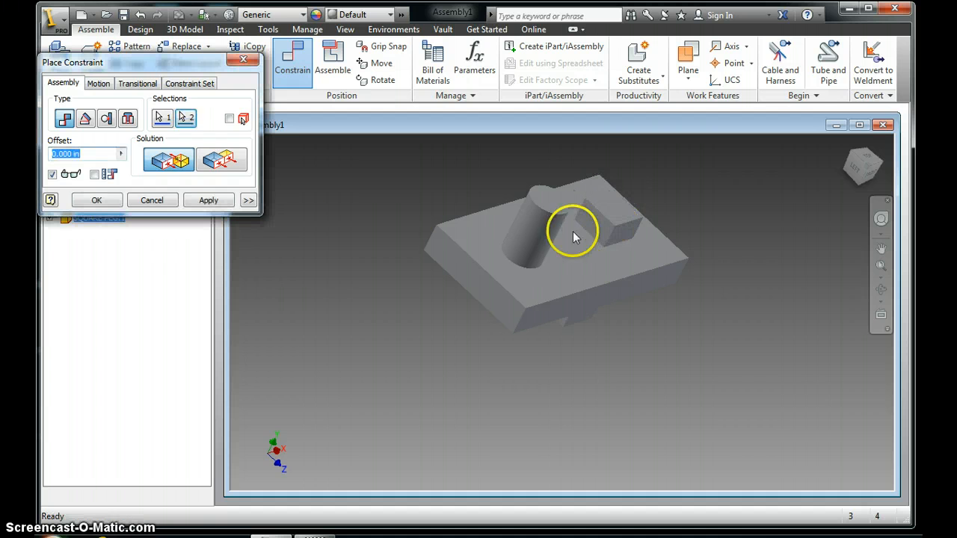
click(199, 202)
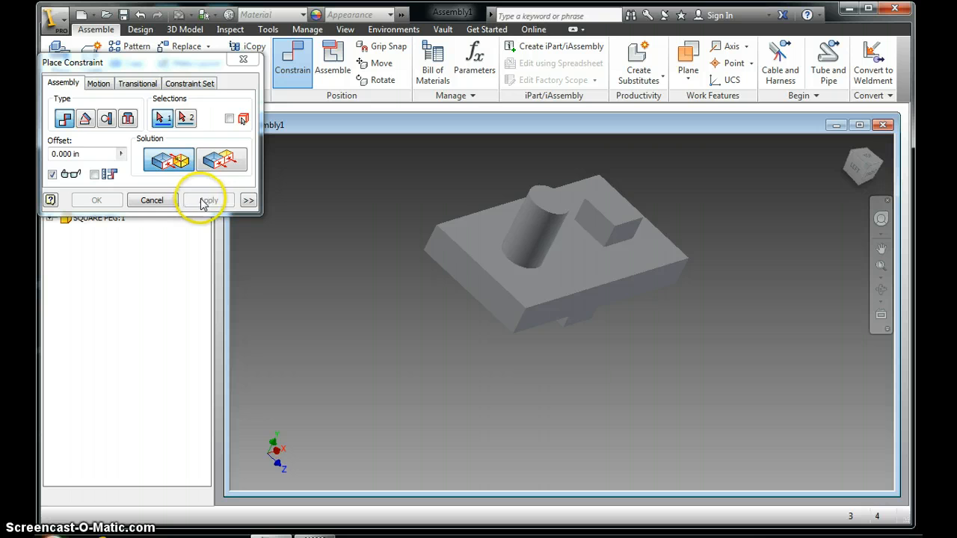
click(243, 59)
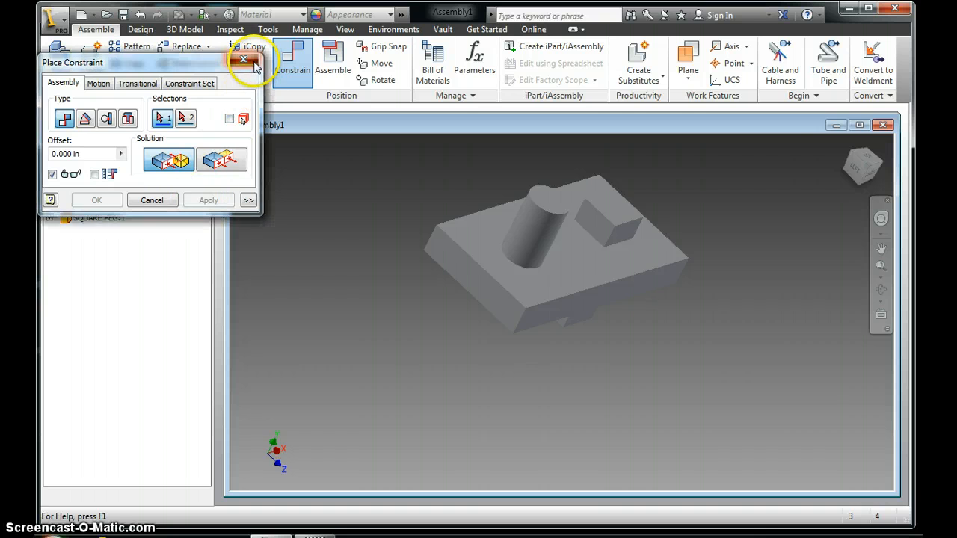
Restore the isometric home view and slide the square peg slightly upward within its hole in the pegboard
click(847, 144)
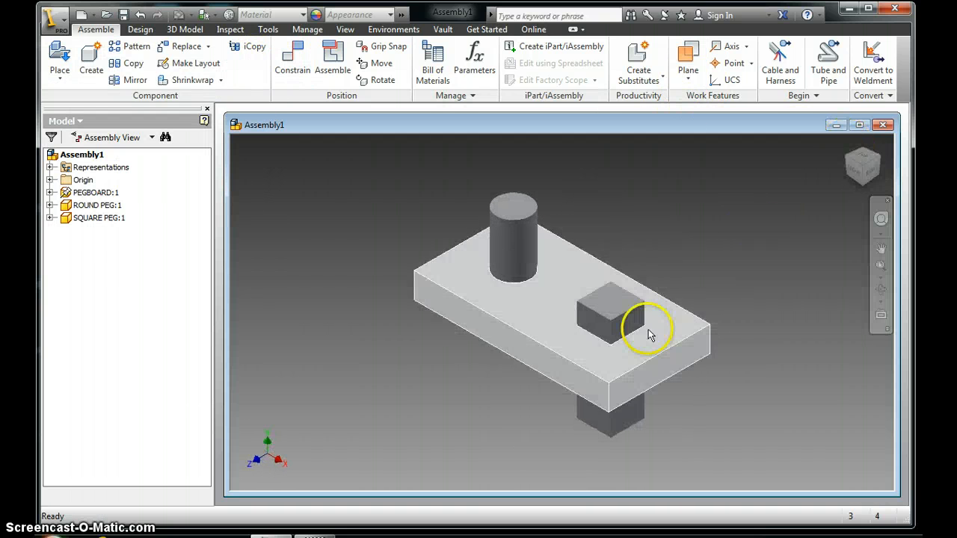
mouse_move(631, 320)
mouse_down()
mouse_move(667, 135)
mouse_move(620, 413)
mouse_move(620, 216)
mouse_move(611, 330)
mouse_move(620, 282)
mouse_move(619, 312)
mouse_up()
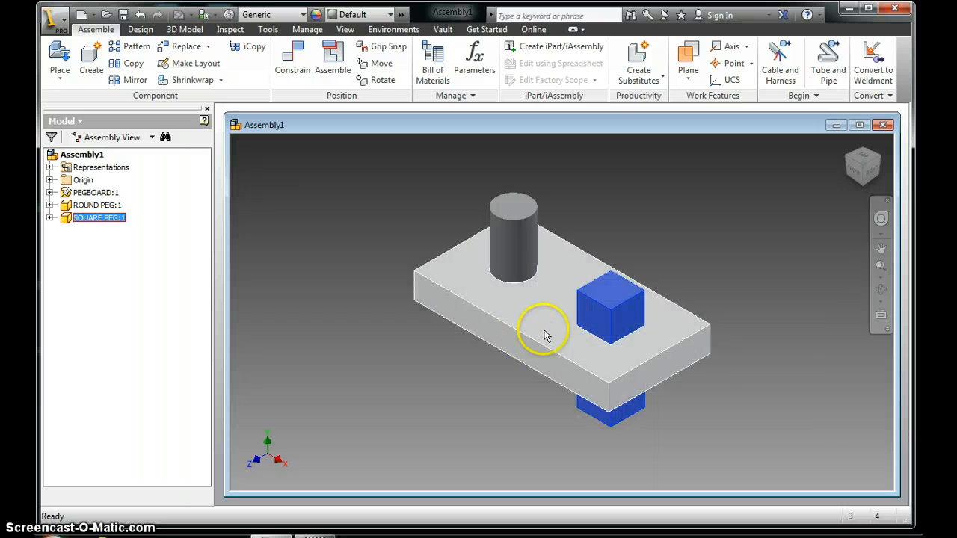